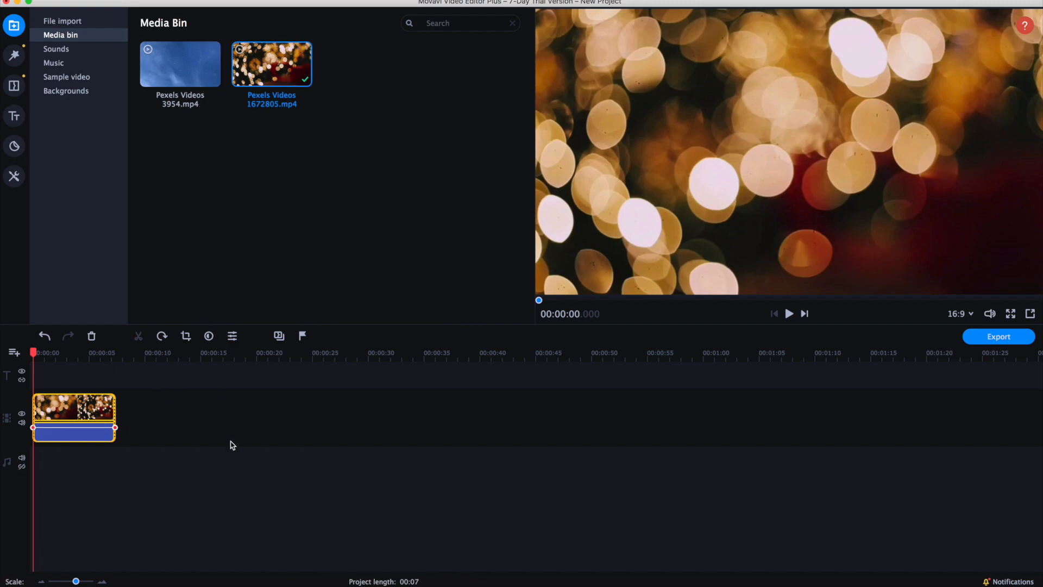
pyautogui.moveTo(177, 106); pyautogui.dragTo(140, 405)
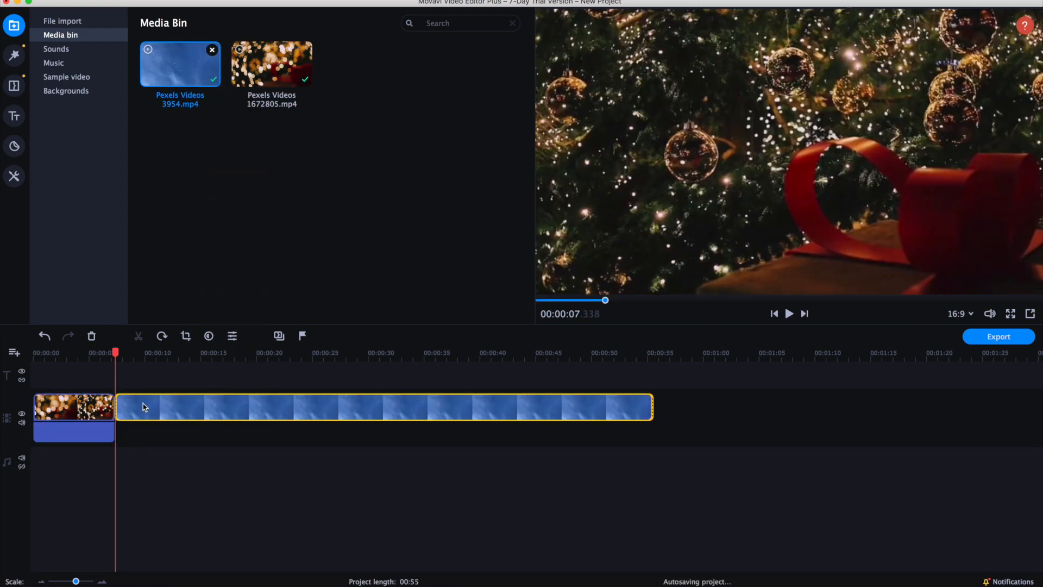
pyautogui.click(139, 403)
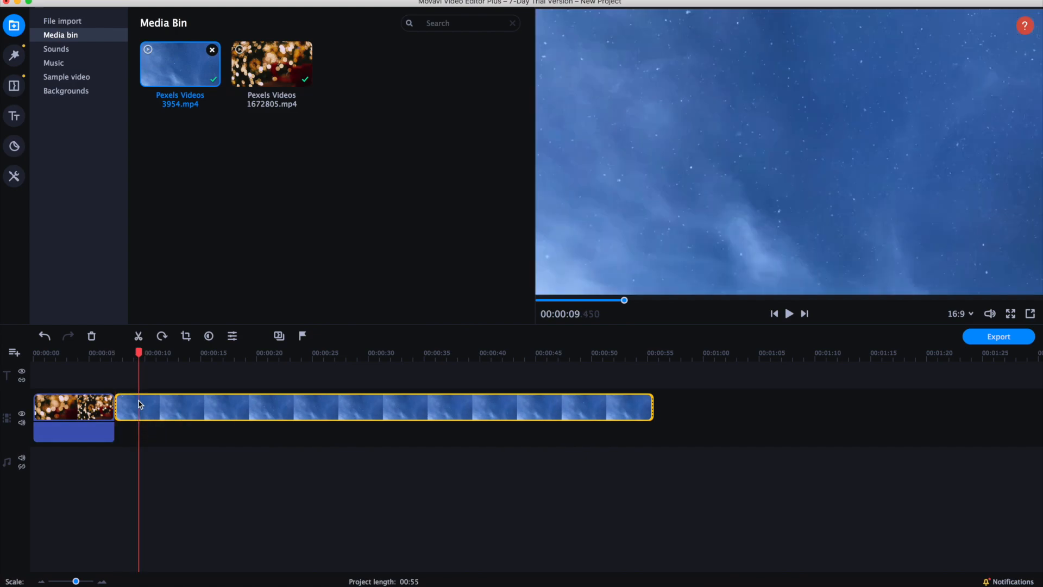
pyautogui.press('Delete')
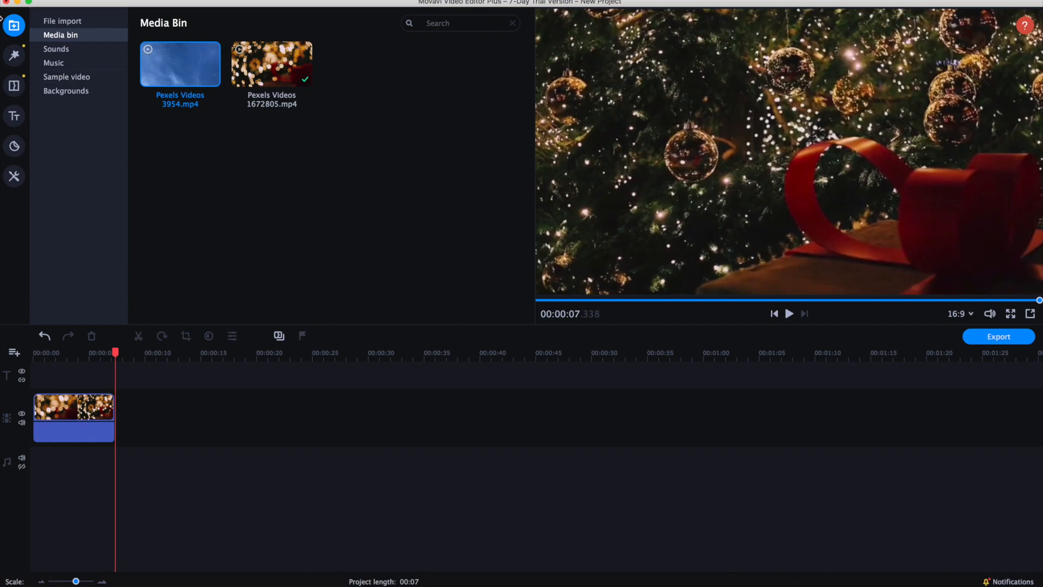
pyautogui.click(62, 25)
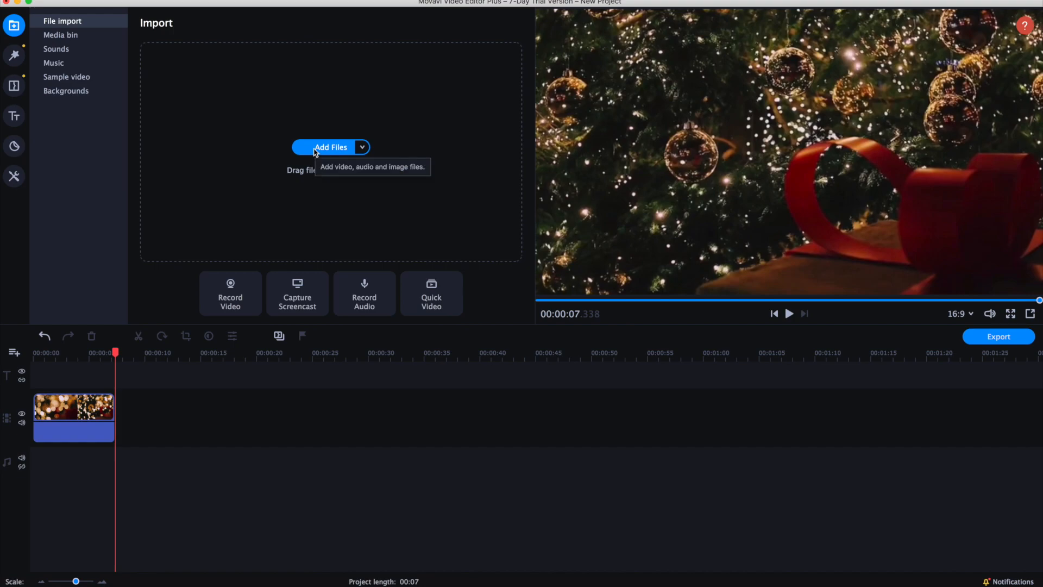
pyautogui.click(108, 39)
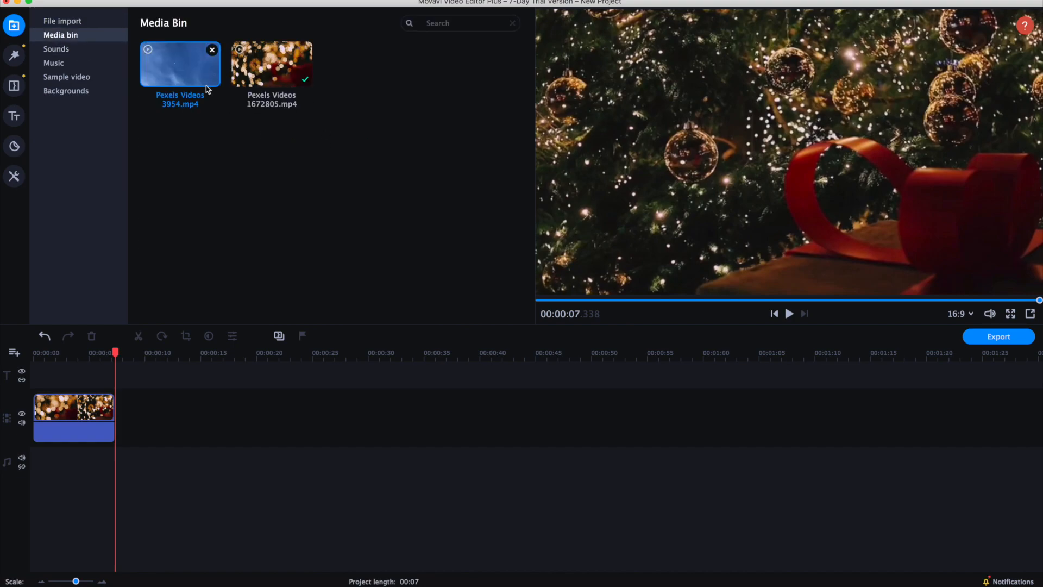
pyautogui.click(63, 21)
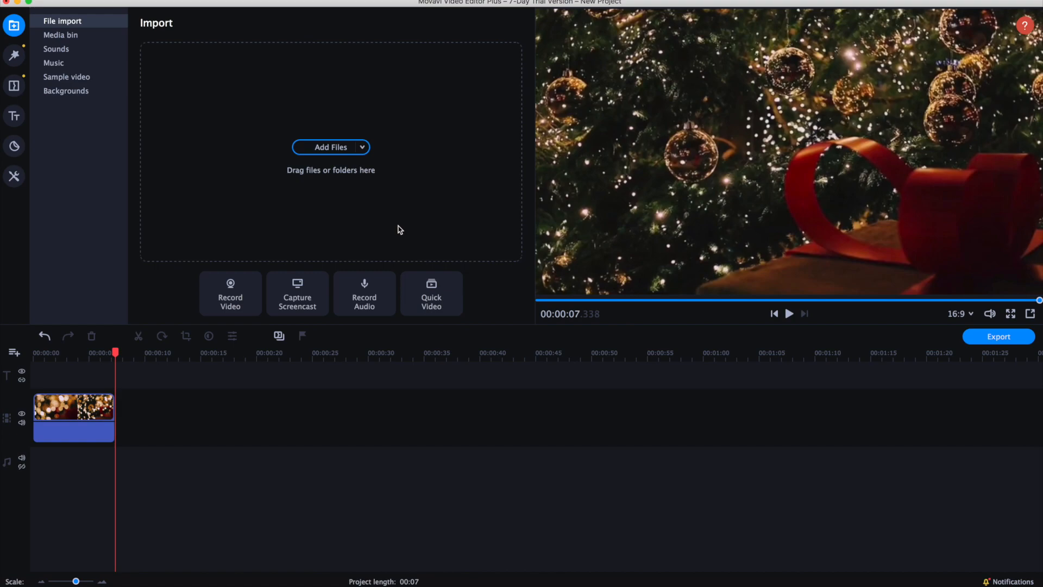
pyautogui.click(94, 37)
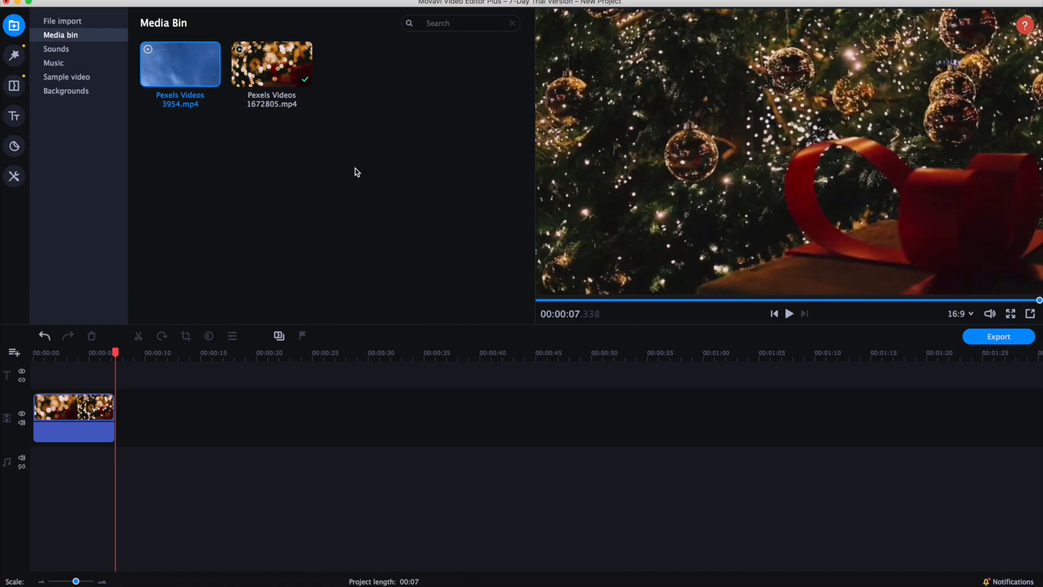
# - Examine the Christmas lights clip at several points and at different timeline scales
pyautogui.click(86, 354)
pyautogui.moveTo(76, 582); pyautogui.dragTo(50, 582)
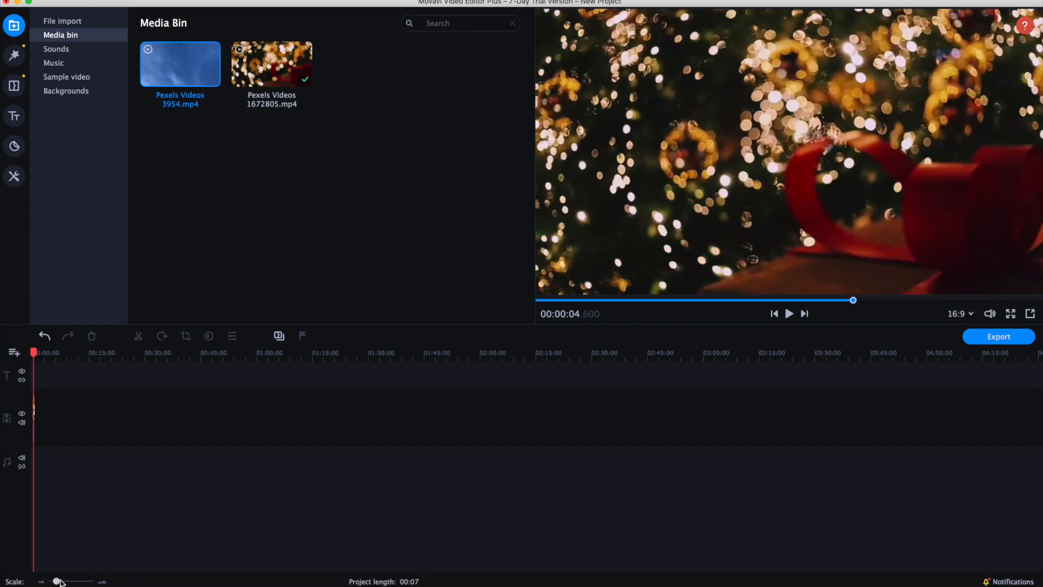
pyautogui.moveTo(55, 581); pyautogui.dragTo(72, 581)
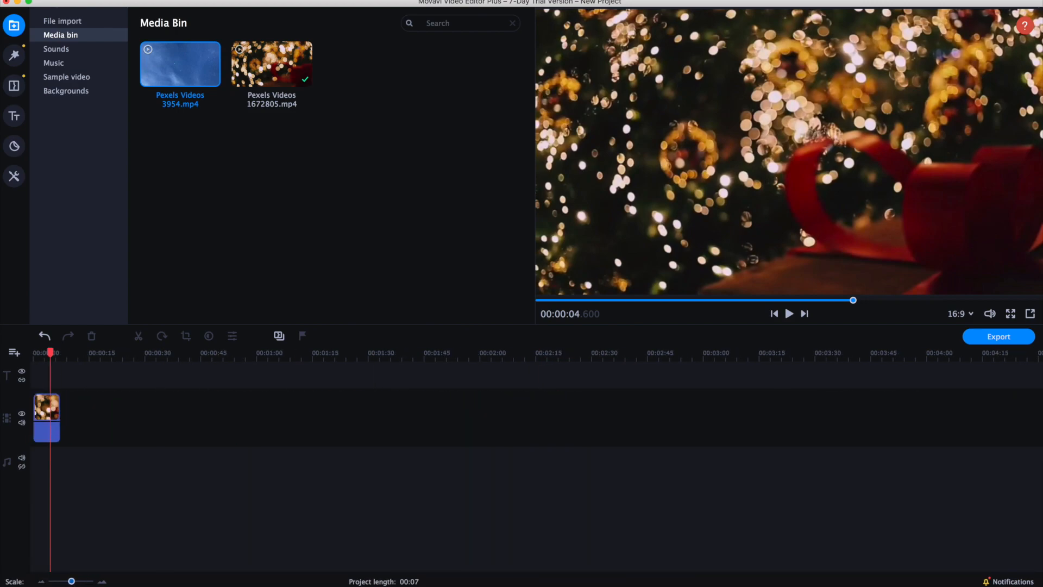
pyautogui.moveTo(50, 353); pyautogui.dragTo(37, 354)
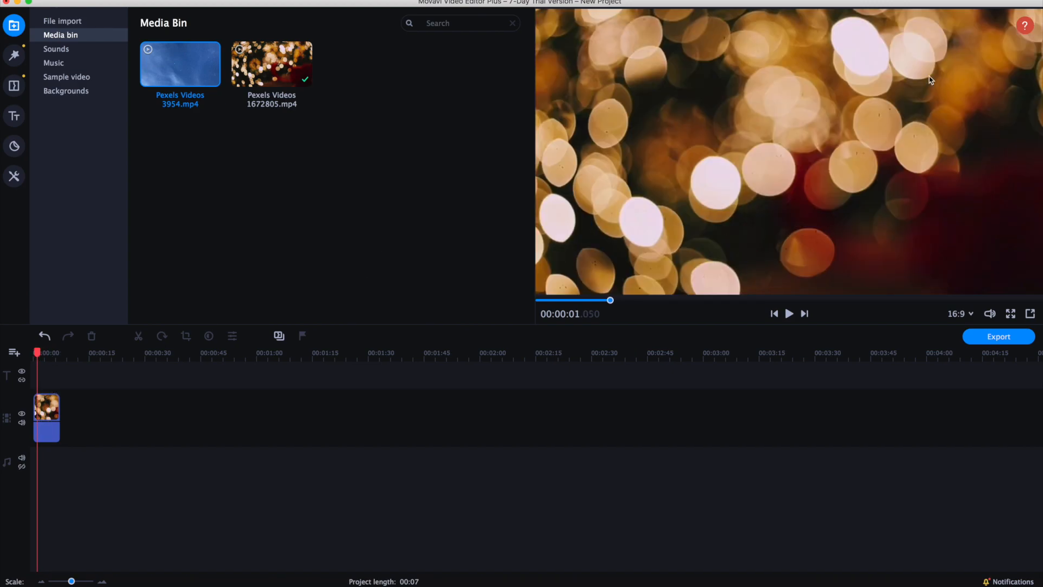
pyautogui.moveTo(71, 582); pyautogui.dragTo(83, 581)
pyautogui.moveTo(92, 352); pyautogui.dragTo(357, 360)
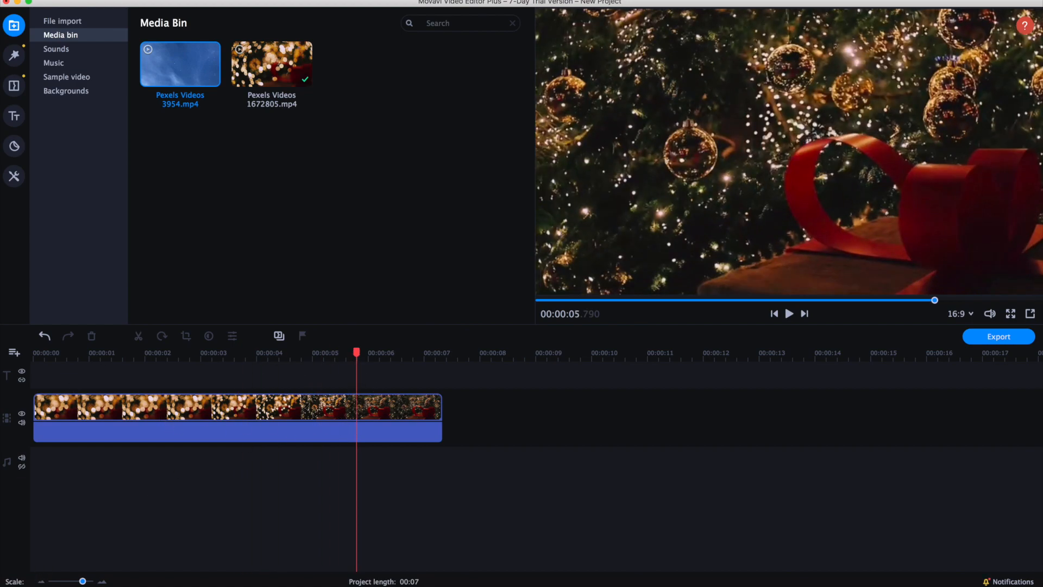
pyautogui.moveTo(83, 581); pyautogui.dragTo(71, 582)
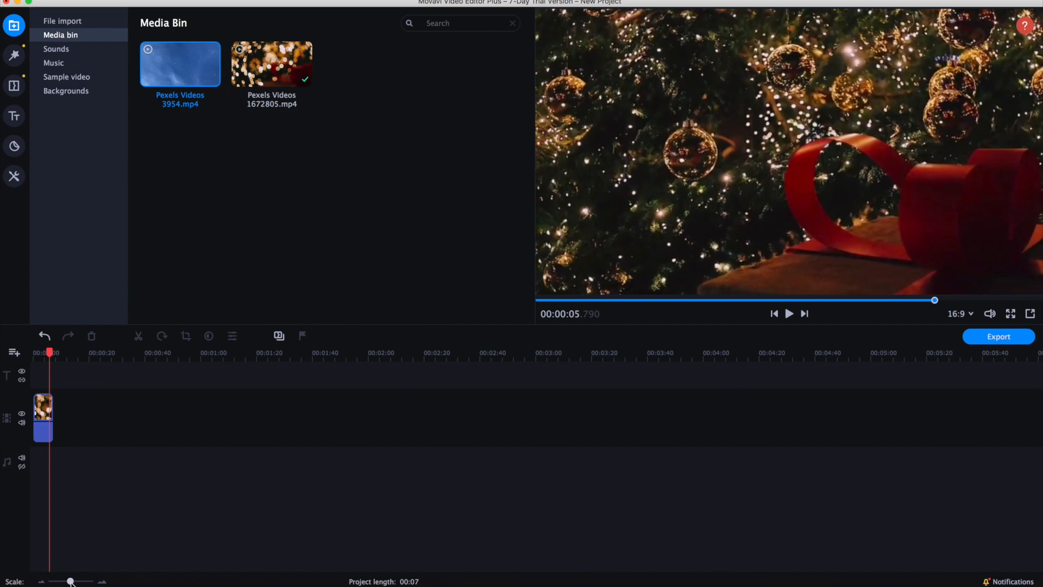
pyautogui.moveTo(70, 581); pyautogui.dragTo(75, 580)
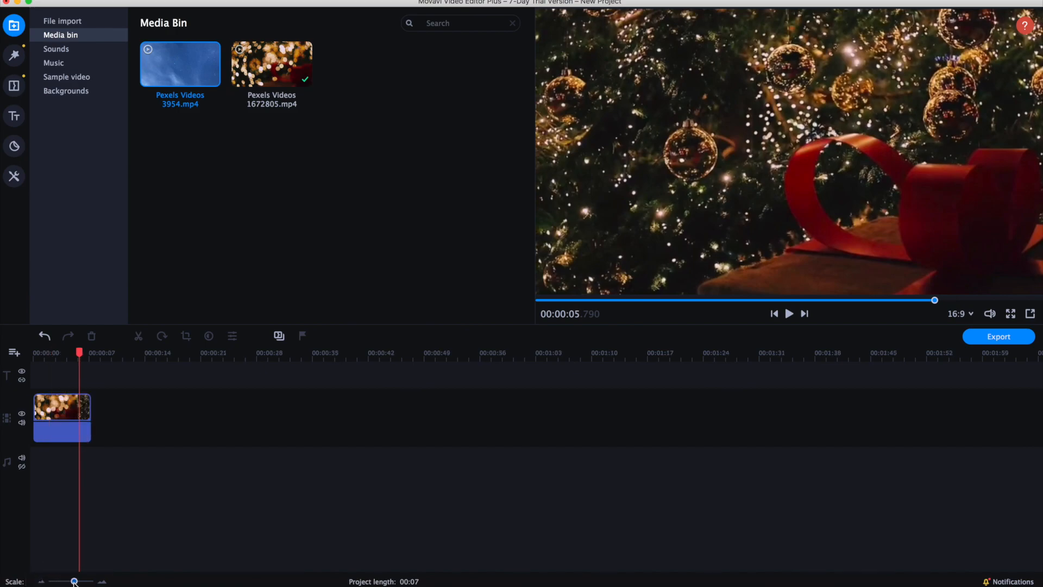
# - Place Pexels Videos 3954.mp4 after the first clip and trim its end back to about 15.6 seconds on the timeline
pyautogui.moveTo(190, 61); pyautogui.dragTo(138, 401)
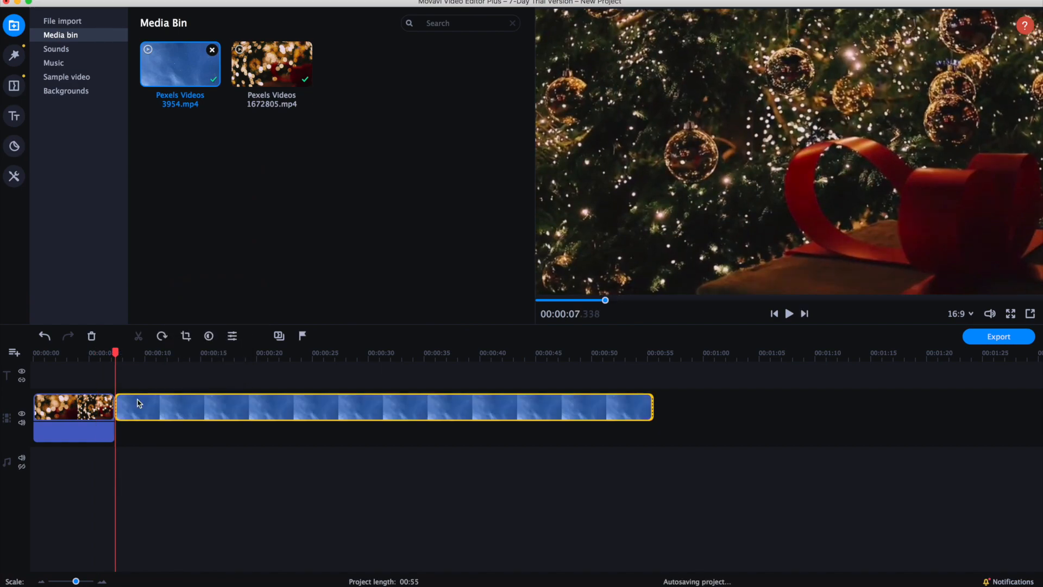
pyautogui.moveTo(652, 407); pyautogui.dragTo(208, 412)
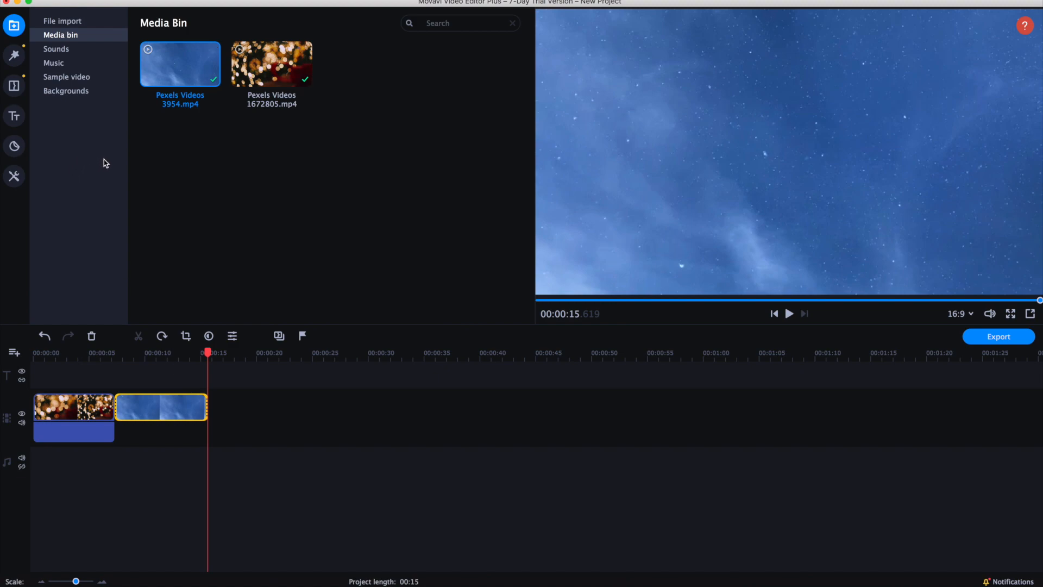
# - Apply the Broken lens noise filter to the Christmas lights clip and play back part of it
pyautogui.click(57, 49)
pyautogui.click(14, 55)
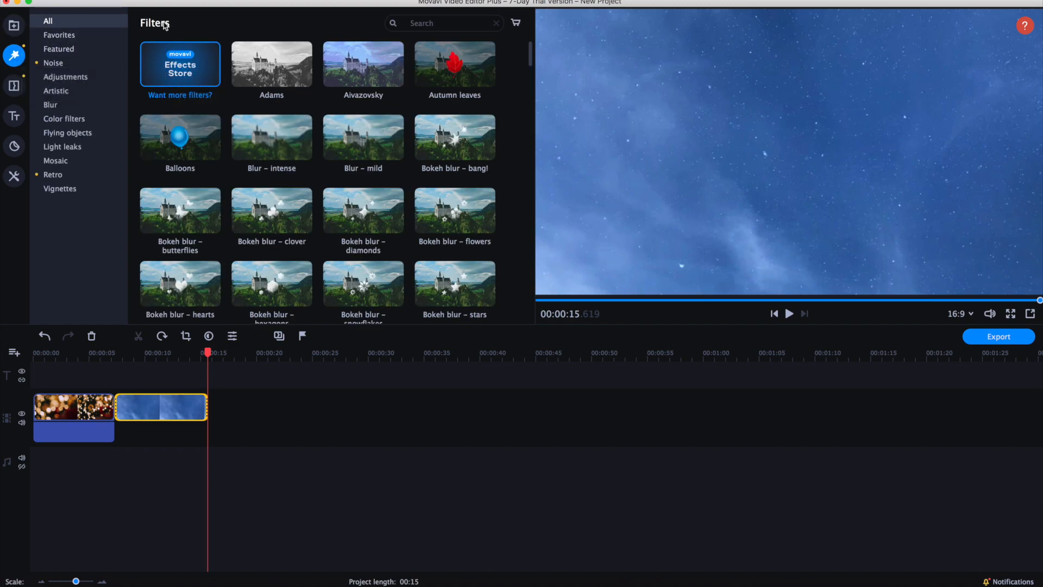
pyautogui.scroll(-5, 314, 96)
pyautogui.scroll(5, 314, 96)
pyautogui.click(55, 65)
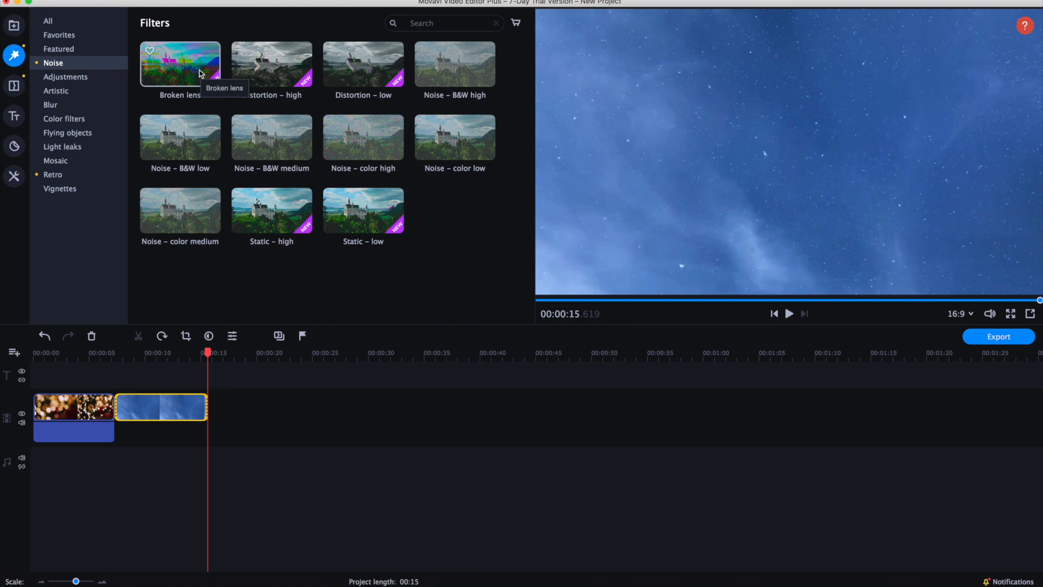
pyautogui.moveTo(200, 72); pyautogui.dragTo(92, 408)
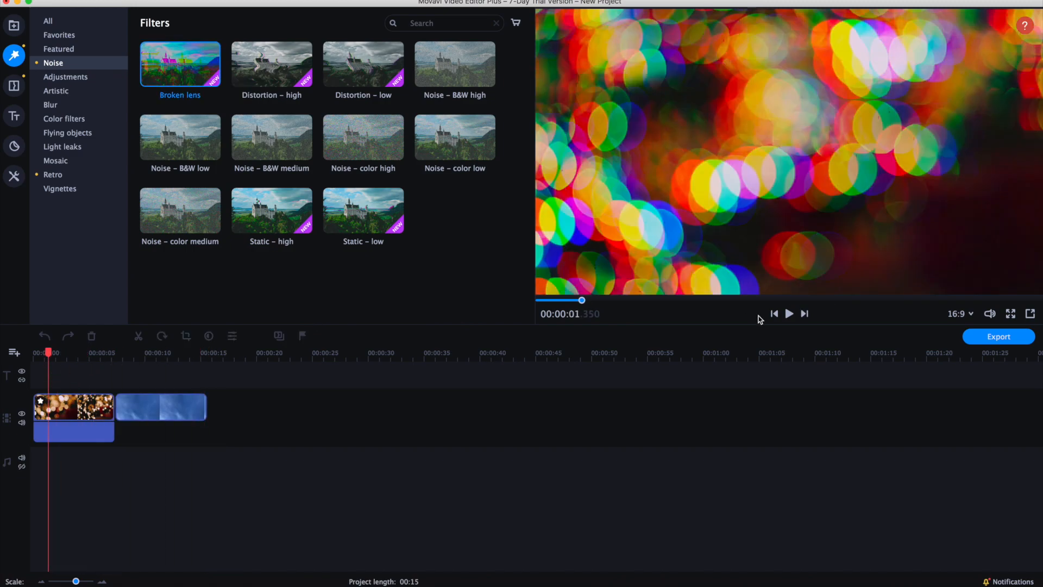
pyautogui.click(790, 314)
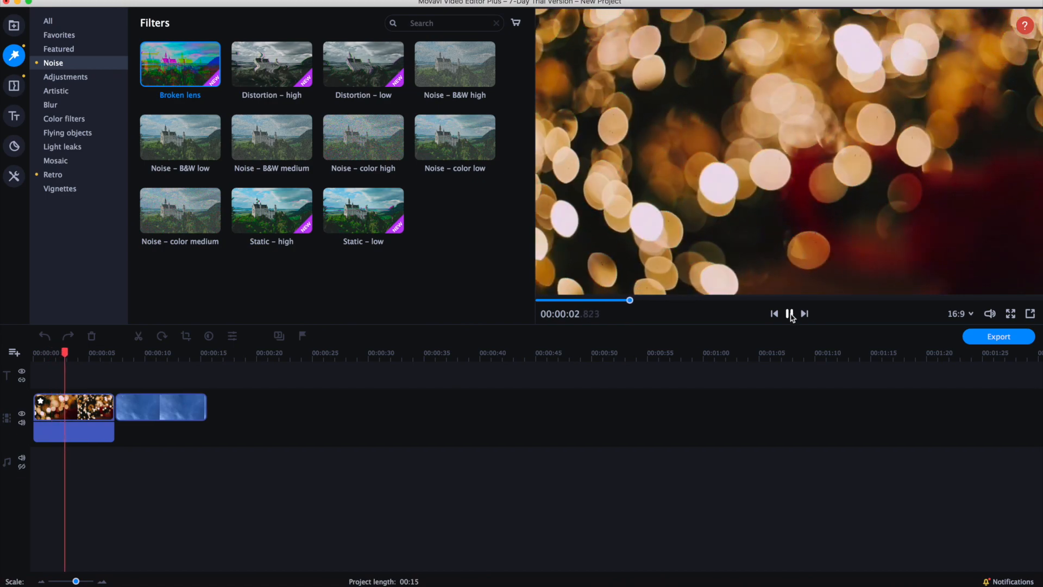
pyautogui.click(789, 314)
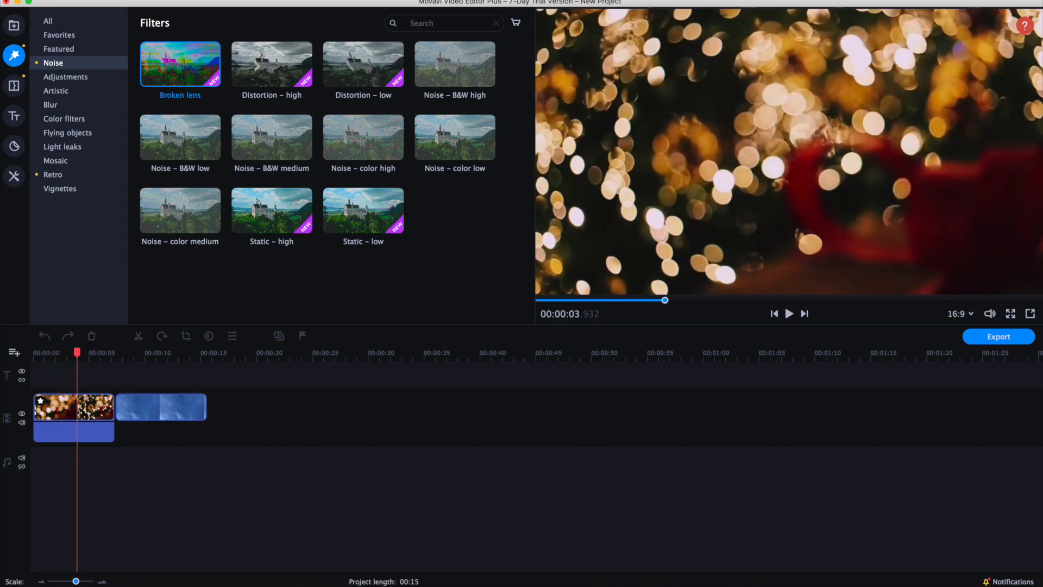
# - Preview the Distortion – high, Distortion – low, Static – low and Static – high noise filters
pyautogui.moveTo(78, 353); pyautogui.dragTo(141, 356)
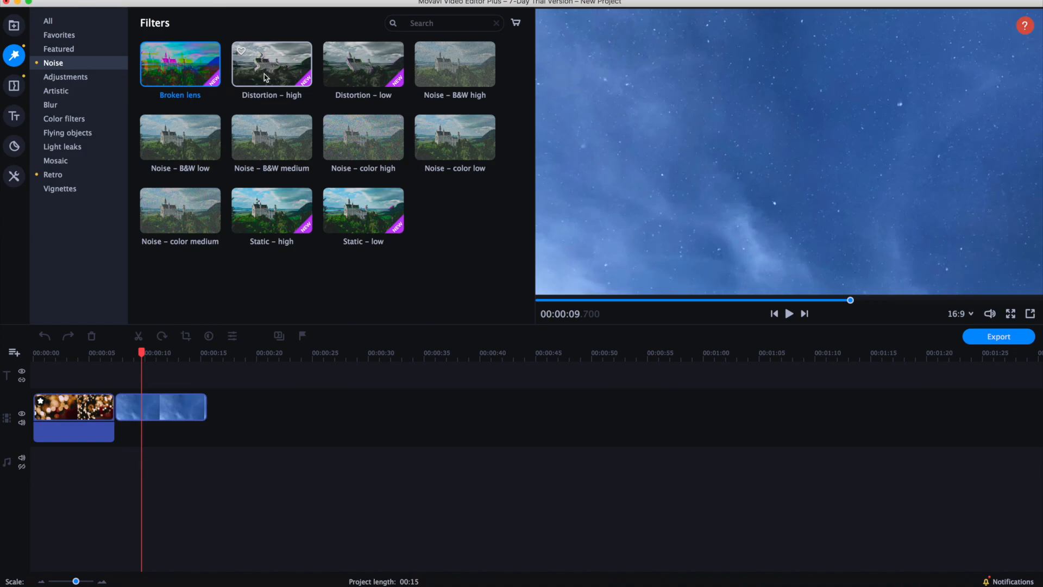
pyautogui.click(245, 59)
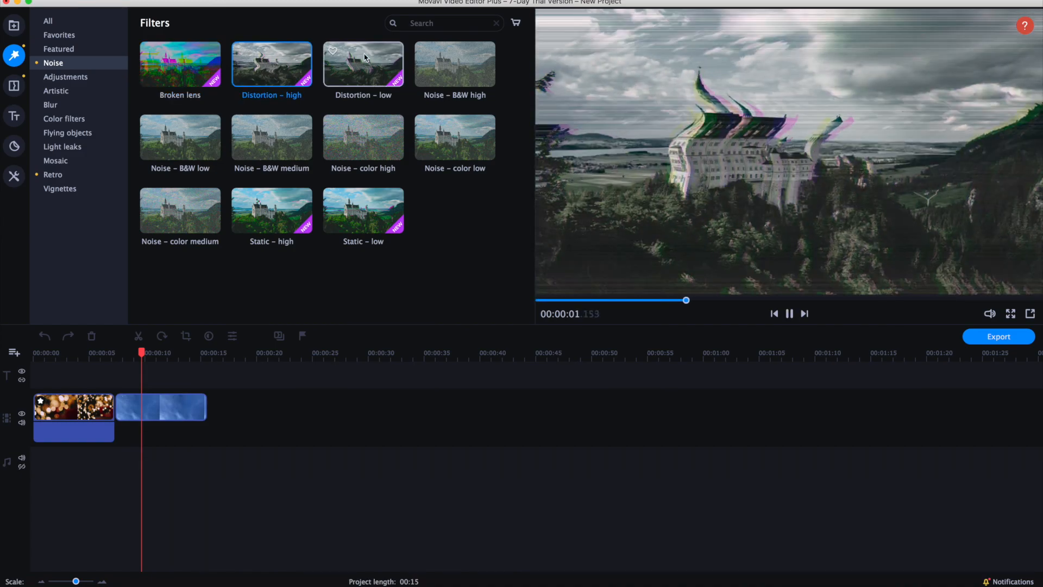
pyautogui.click(364, 57)
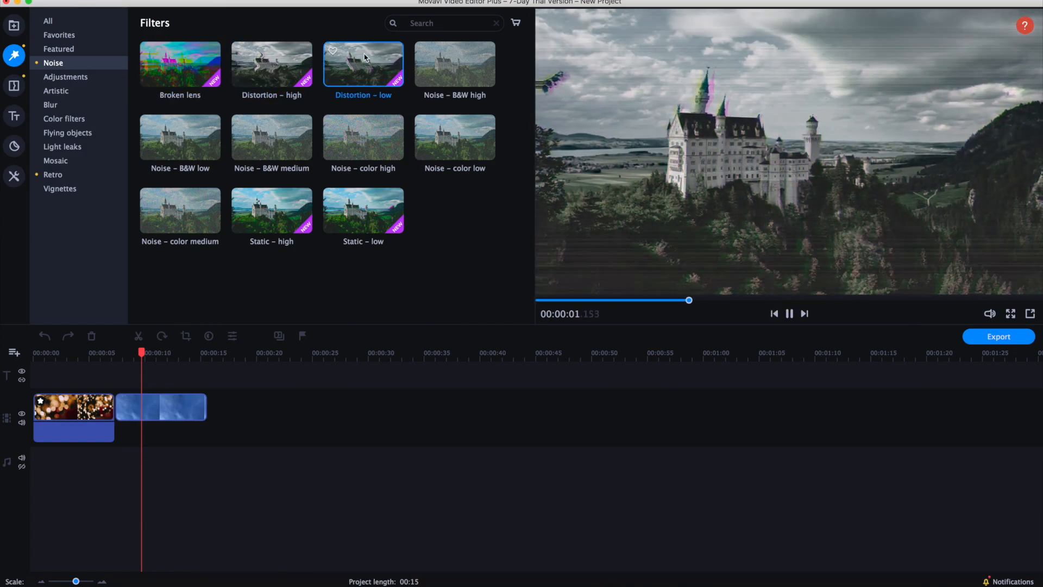
pyautogui.click(359, 204)
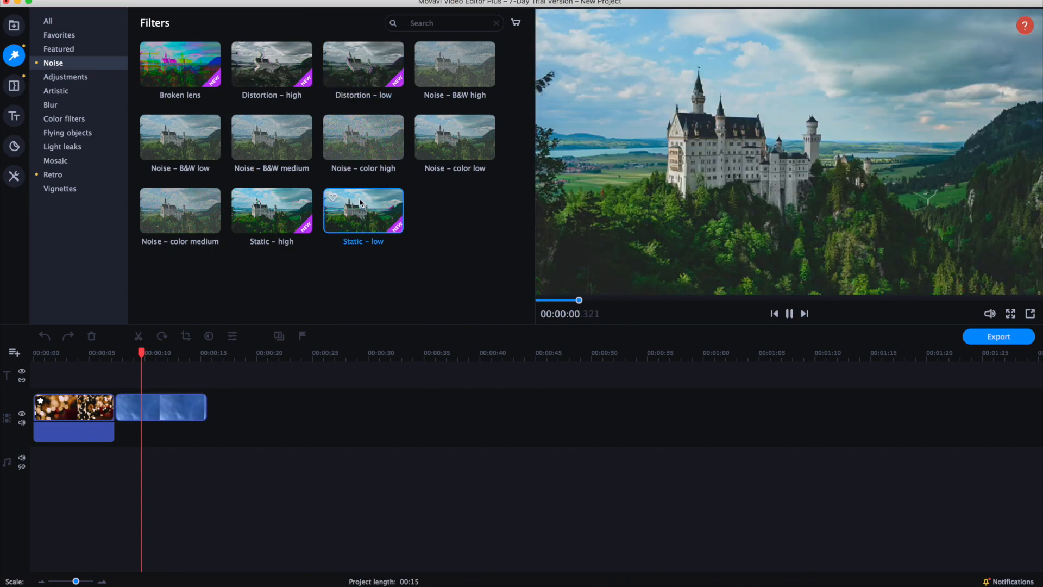
pyautogui.click(287, 215)
pyautogui.click(360, 210)
# - Apply the Tube TV – high retro filter to the blue sky clip and play back part of it
pyautogui.click(92, 174)
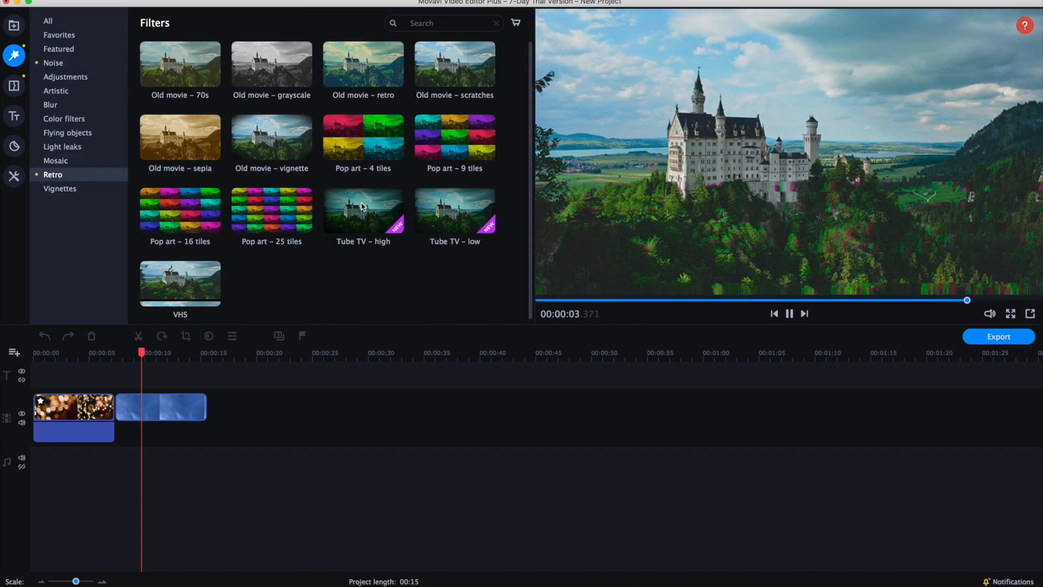
pyautogui.moveTo(391, 209); pyautogui.dragTo(160, 416)
pyautogui.click(789, 314)
pyautogui.click(790, 313)
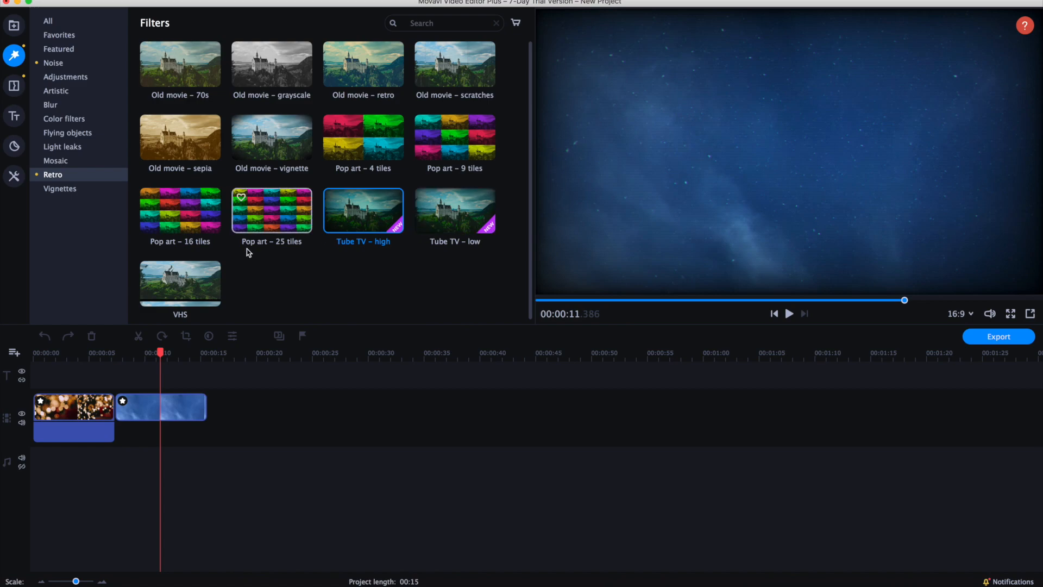
# - Apply the VHS retro filter to the Christmas lights clip and play it from near its start
pyautogui.scroll(-1, 205, 270)
pyautogui.moveTo(183, 284); pyautogui.dragTo(93, 410)
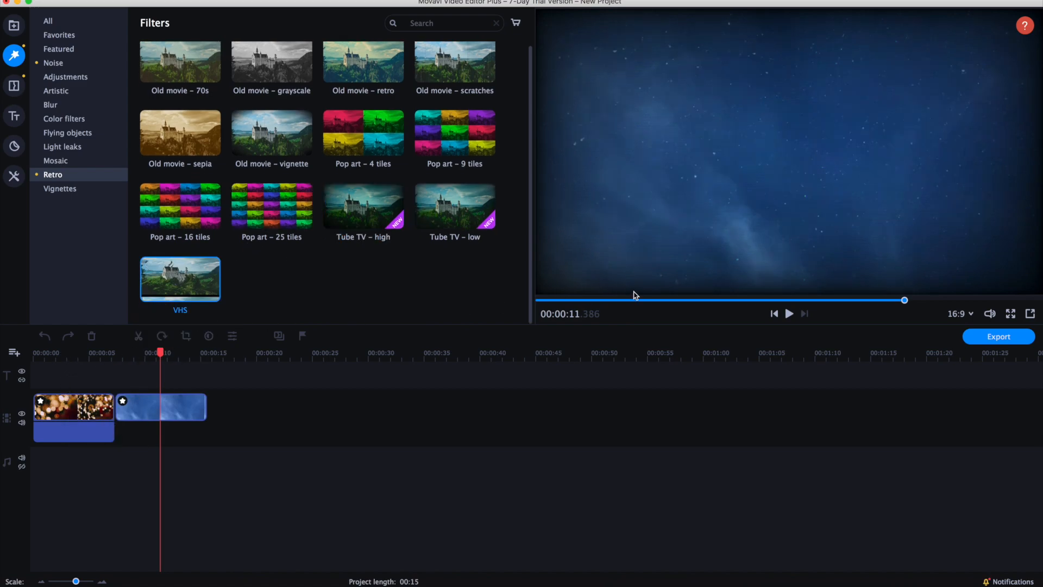
pyautogui.moveTo(161, 353); pyautogui.dragTo(60, 360)
pyautogui.click(790, 315)
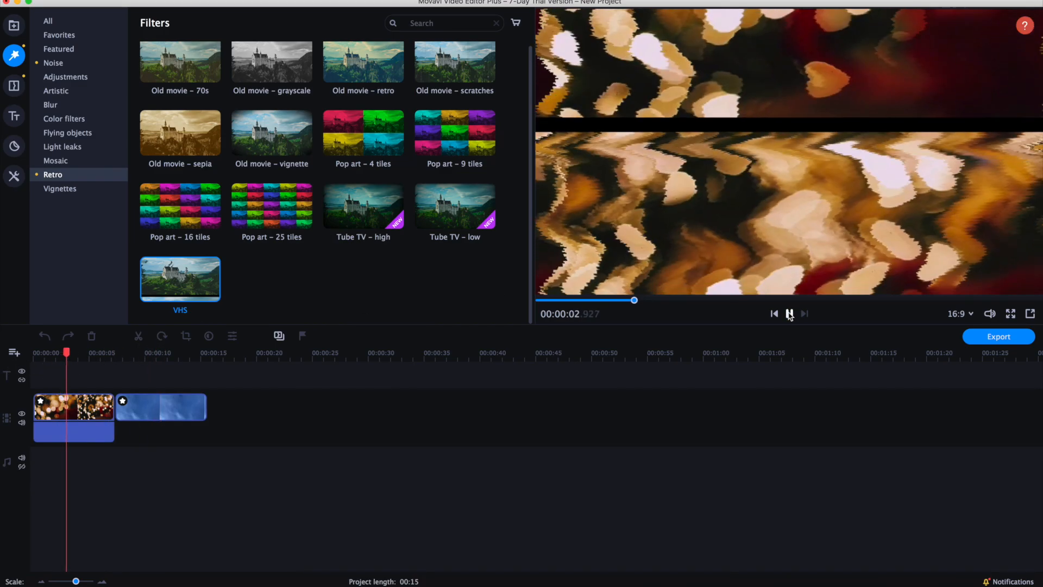
pyautogui.click(789, 315)
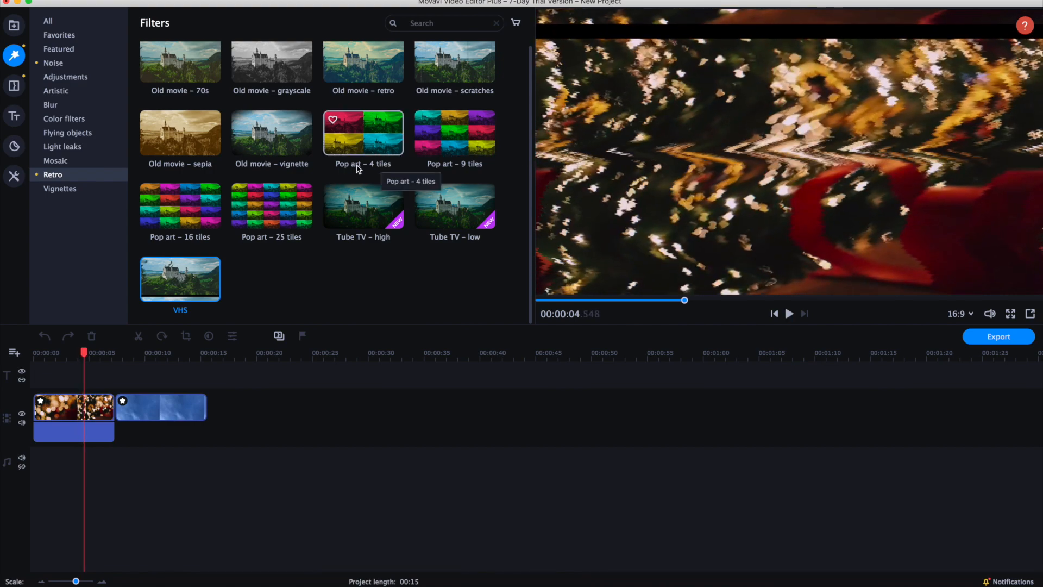
# - Preview the Parallax transitions 1, 2, 3, 4, 8 and 7
pyautogui.click(24, 92)
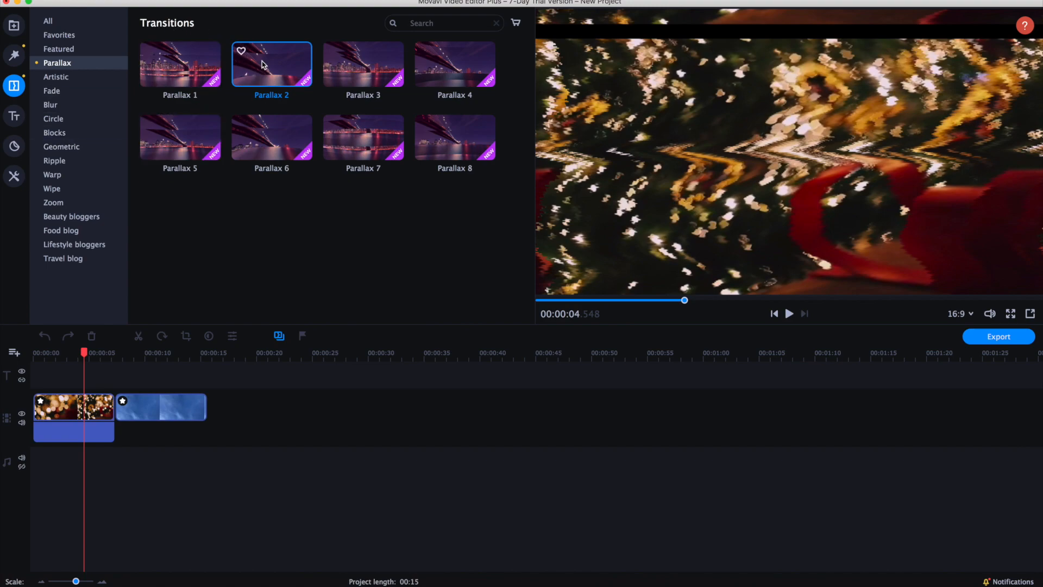
pyautogui.click(207, 72)
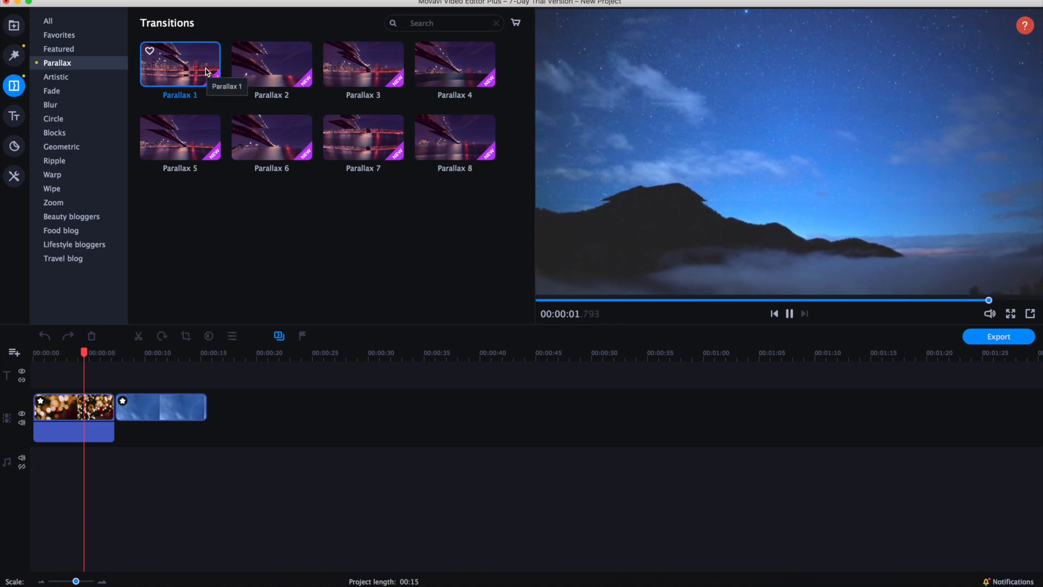
pyautogui.click(257, 54)
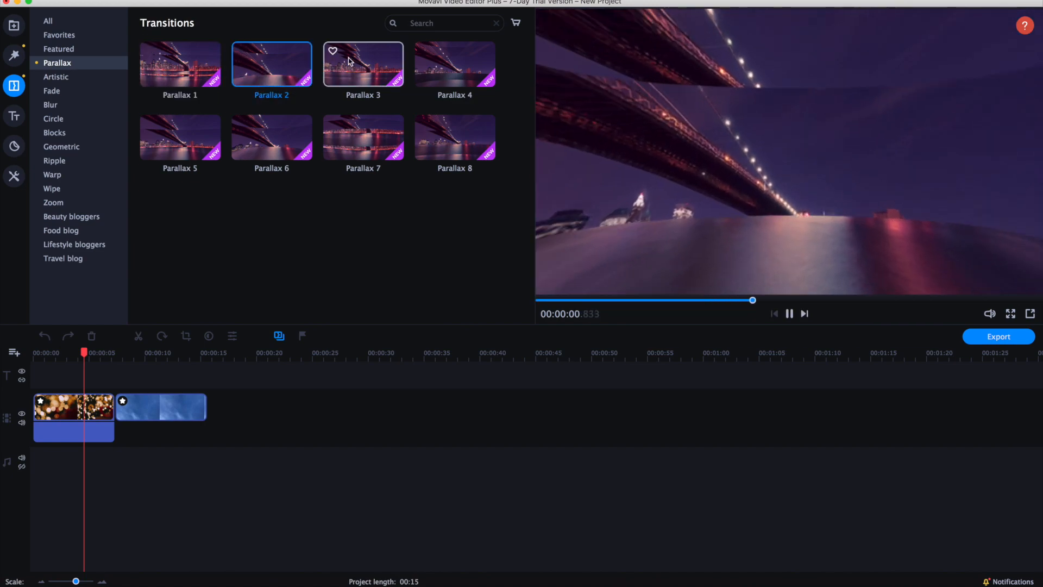
pyautogui.click(350, 60)
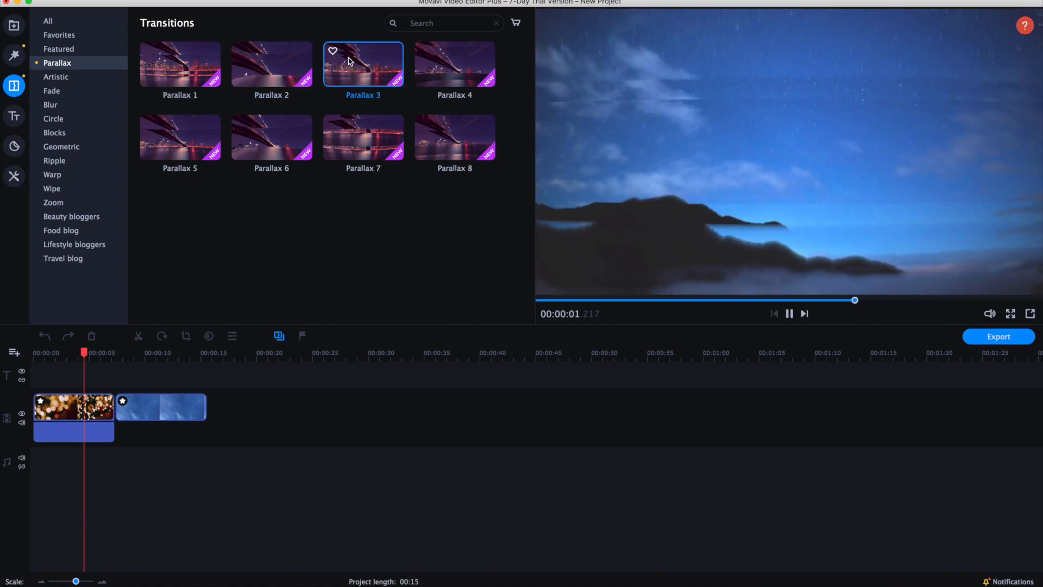
pyautogui.click(466, 70)
pyautogui.click(464, 143)
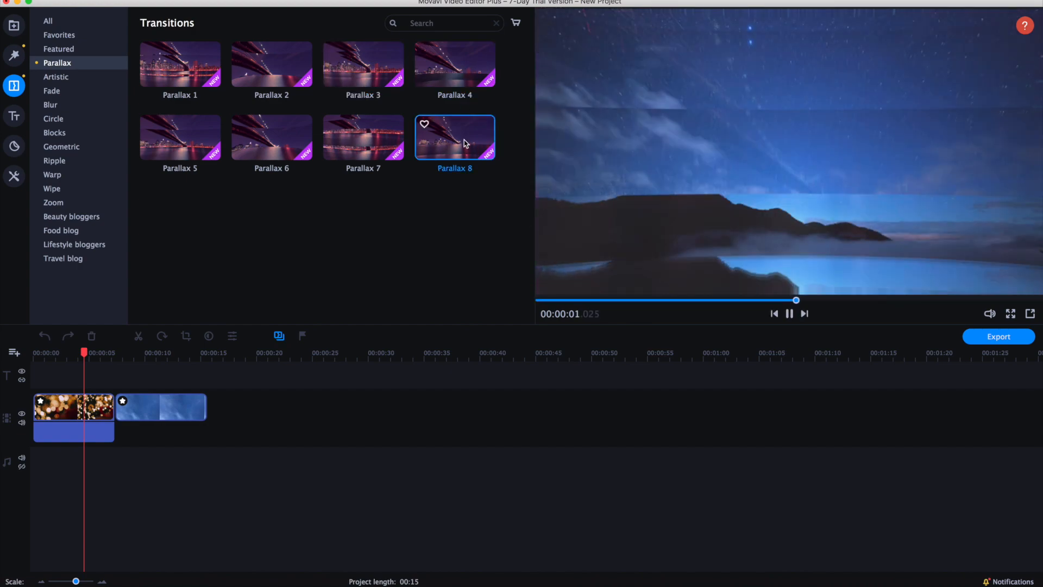
pyautogui.click(367, 140)
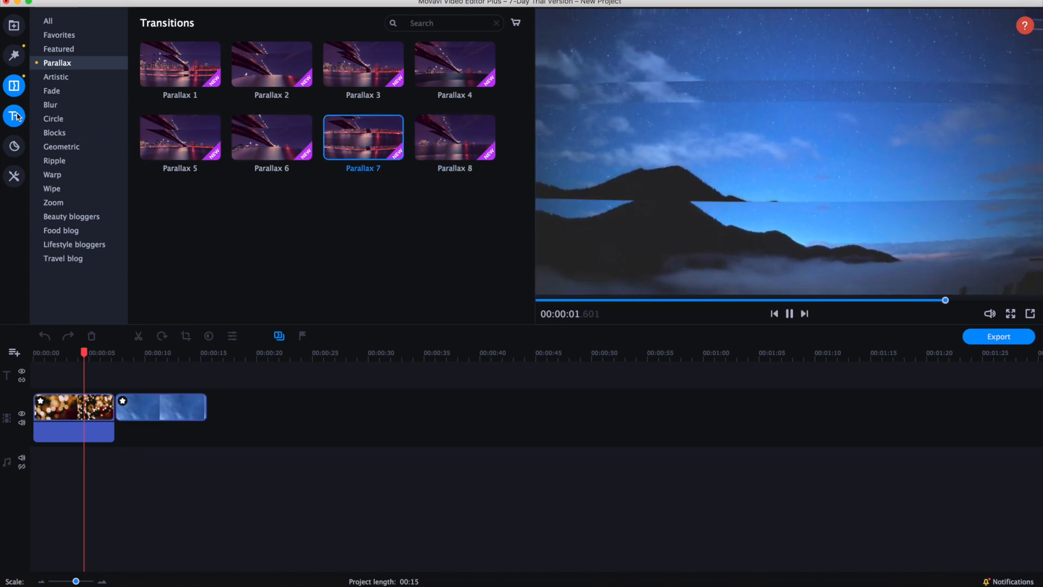
# - Browse the title presets, including the Intro videos, My titles and Speech bubbles categories
pyautogui.click(14, 116)
pyautogui.scroll(-5, 225, 158)
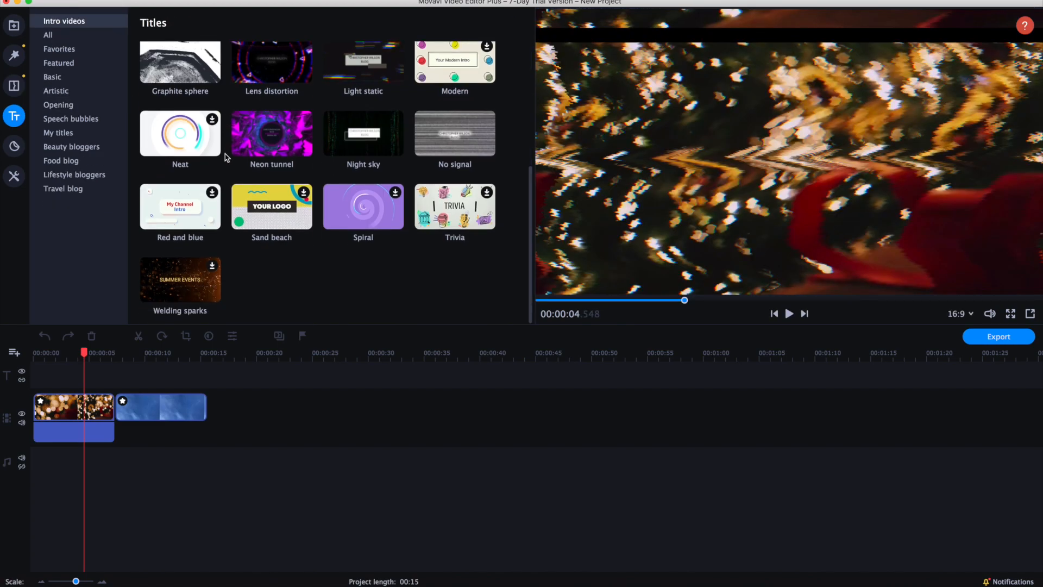
pyautogui.scroll(3, 217, 152)
pyautogui.click(81, 49)
pyautogui.click(82, 36)
pyautogui.click(82, 21)
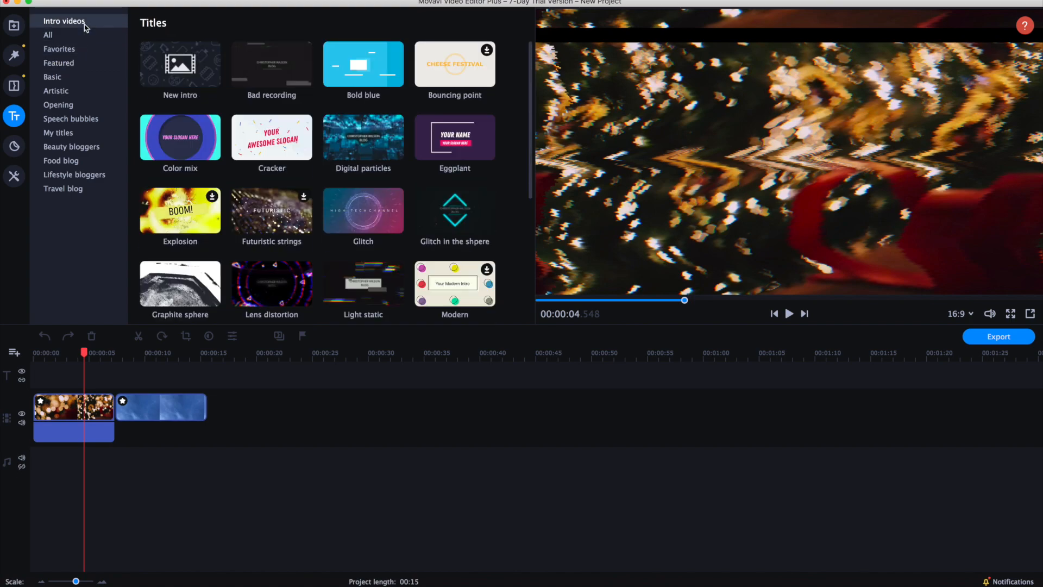
pyautogui.click(74, 132)
pyautogui.click(71, 120)
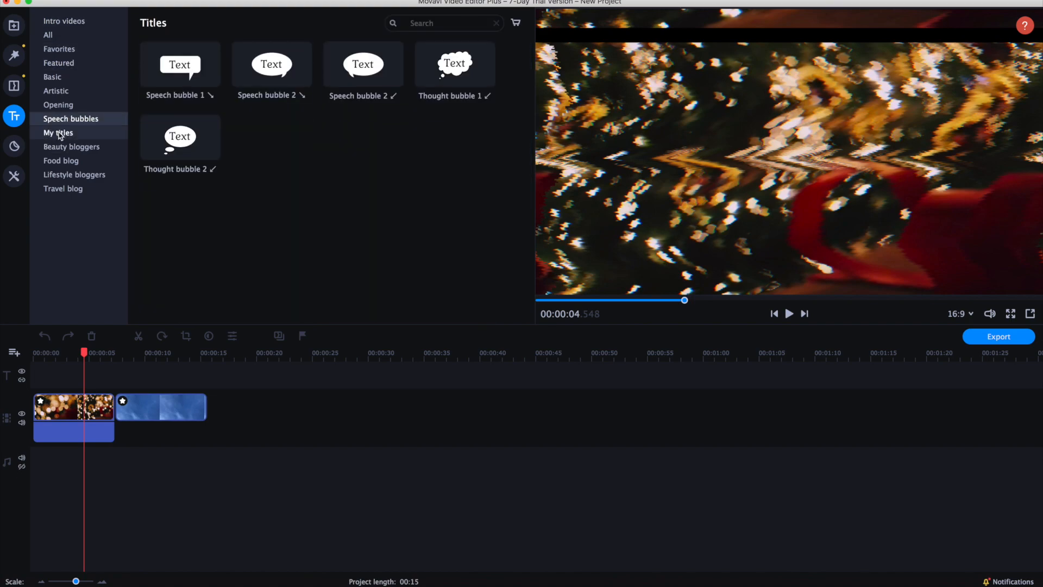
# - Browse the sticker collection through the Favorites, Comics, Travel, Sketch and Signs categories
pyautogui.click(14, 146)
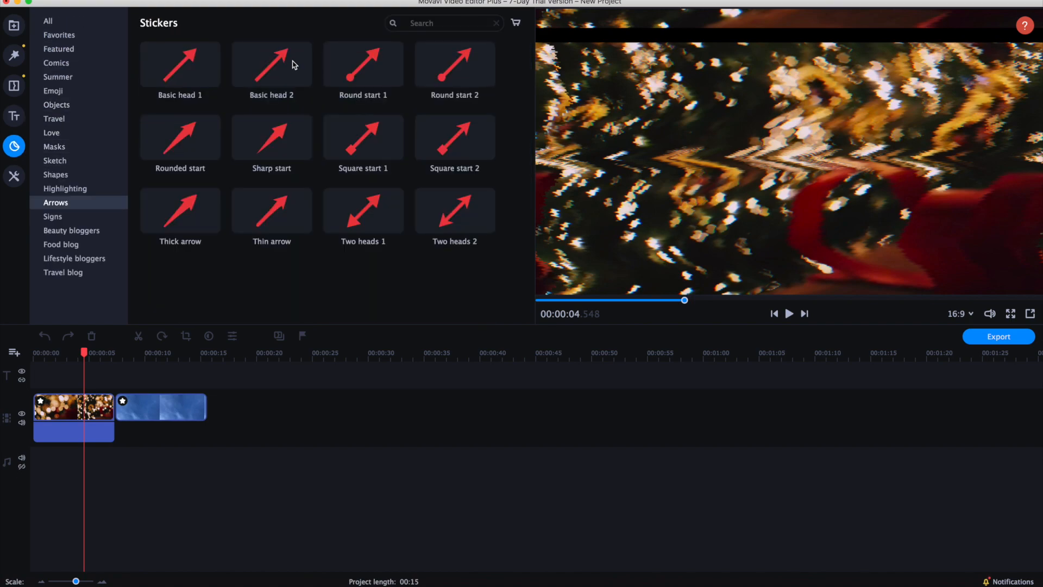
pyautogui.click(100, 34)
pyautogui.click(102, 63)
pyautogui.click(100, 119)
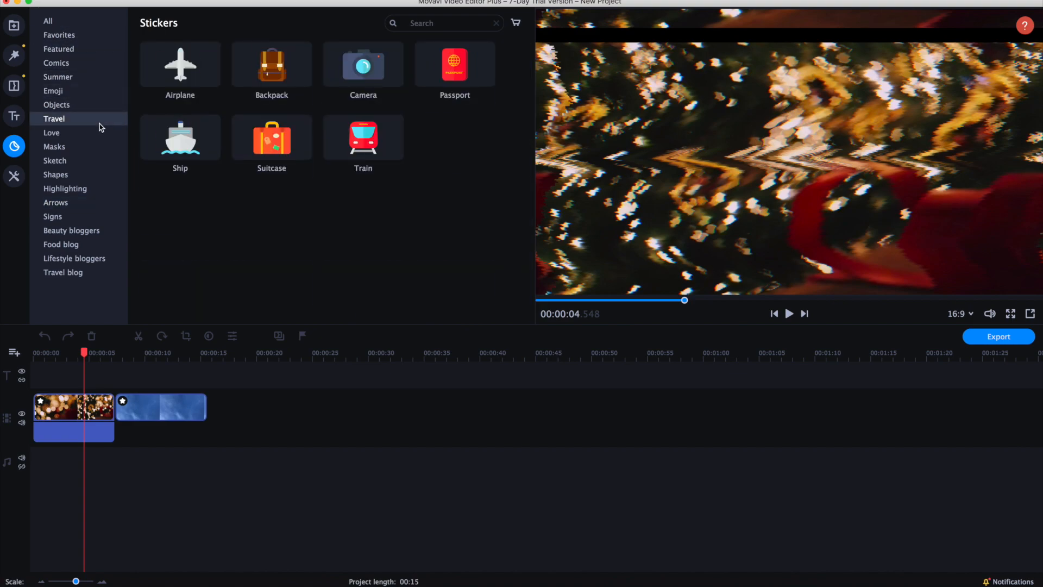
pyautogui.click(98, 160)
pyautogui.click(97, 216)
# - Look through the available video editing and audio editing tools, and return to the media files
pyautogui.click(20, 173)
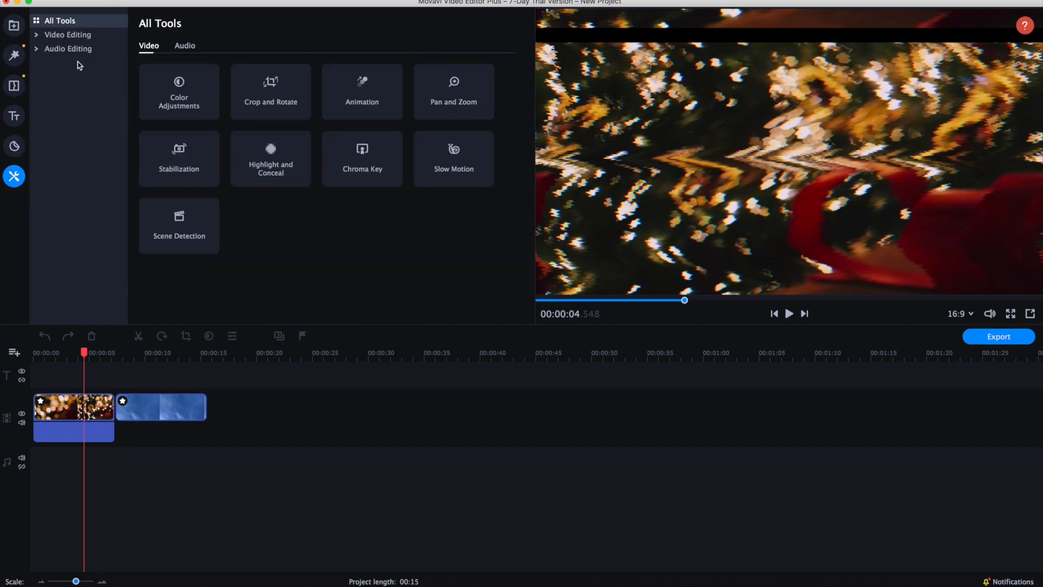
pyautogui.click(82, 34)
pyautogui.click(80, 49)
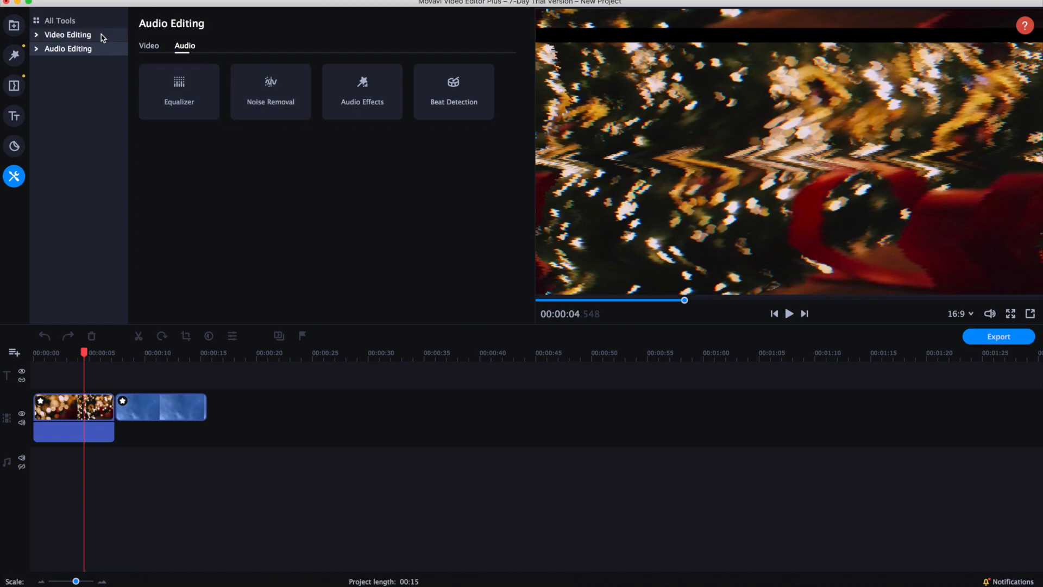
pyautogui.click(80, 31)
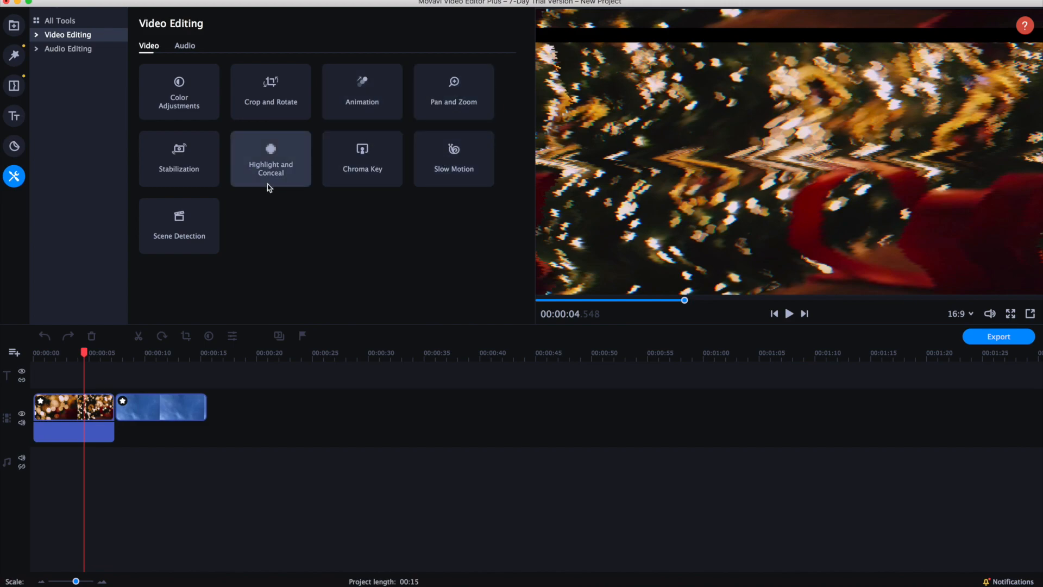
pyautogui.click(15, 25)
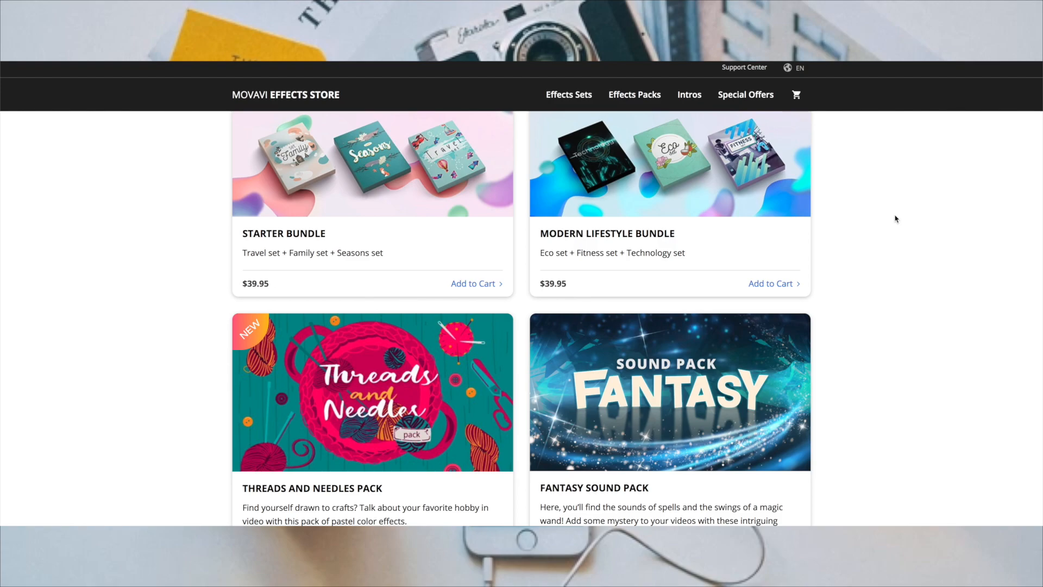
# - Browse the effects sets and packs in the Movavi Effects Store, and return to the video editor's Retro filters
pyautogui.scroll(-3, 896, 219)
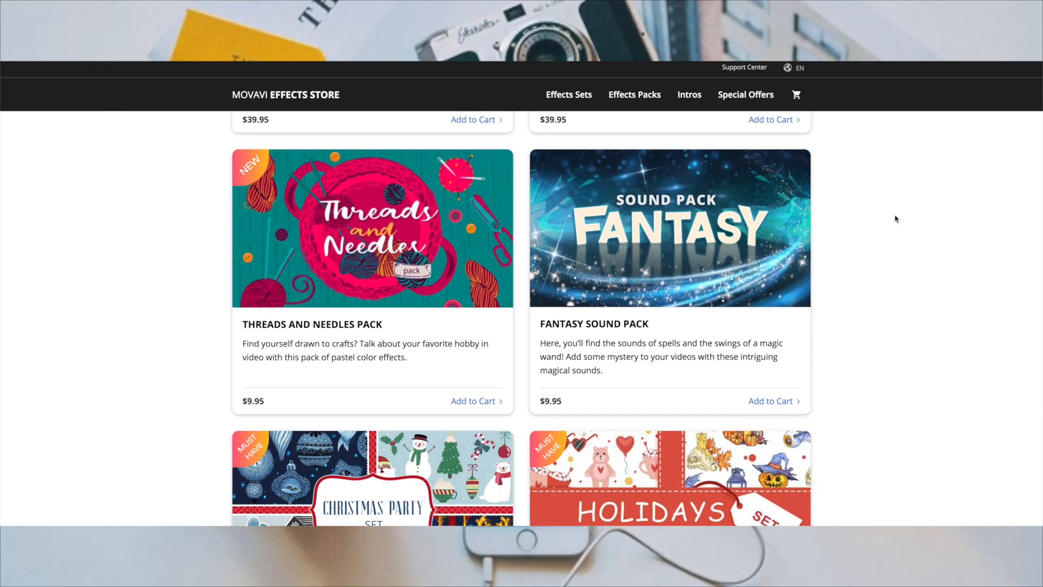
pyautogui.scroll(-15, 896, 219)
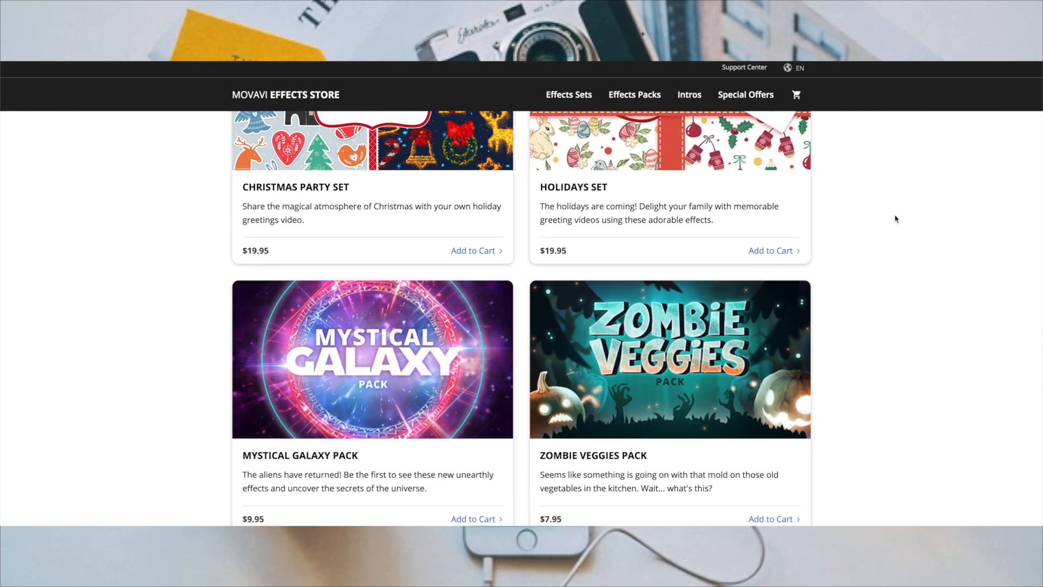
pyautogui.scroll(-5, 896, 219)
pyautogui.scroll(-1, 864, 217)
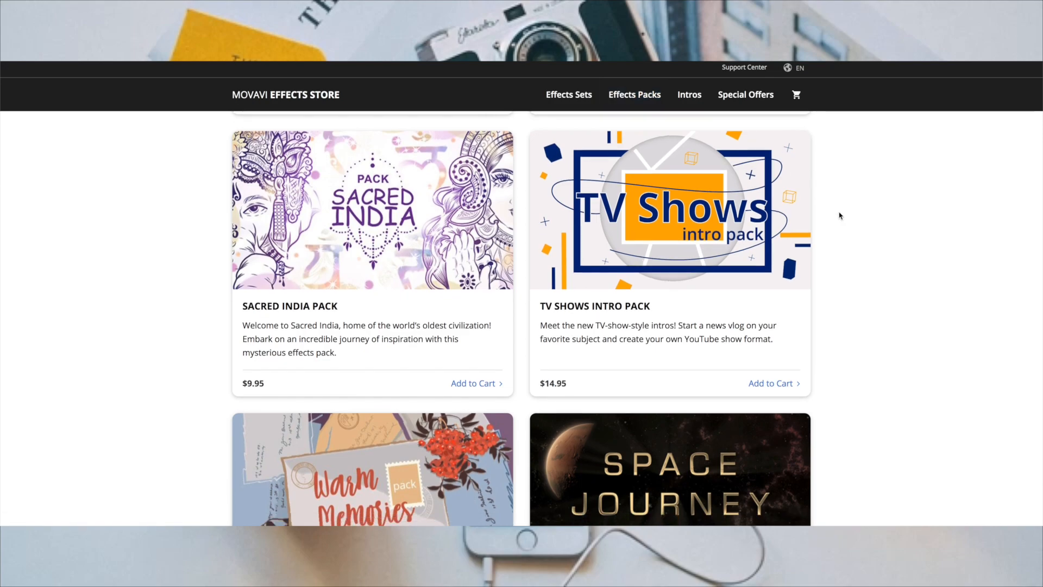
pyautogui.scroll(-5, 878, 207)
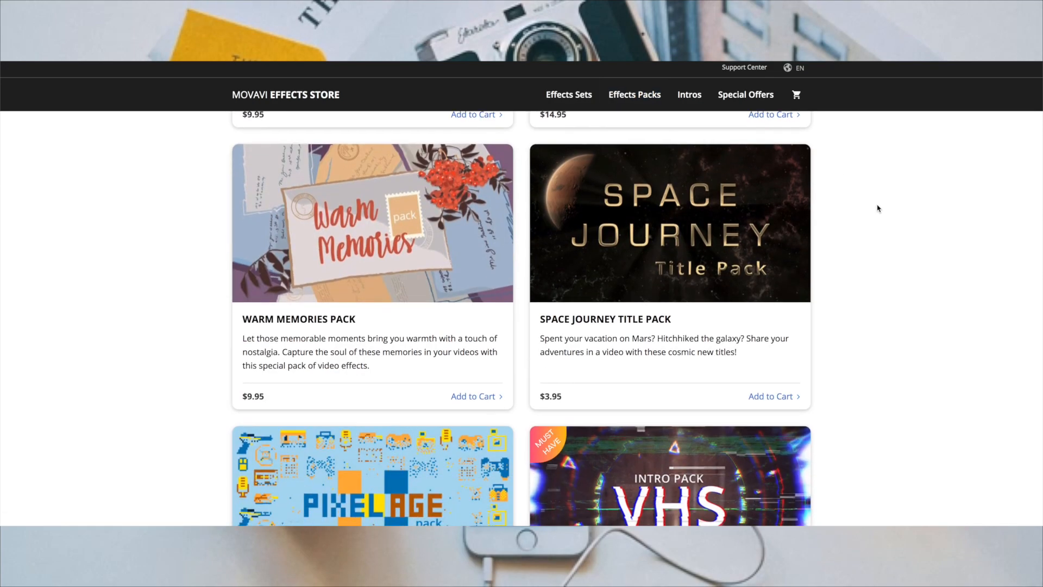
pyautogui.scroll(-15, 875, 208)
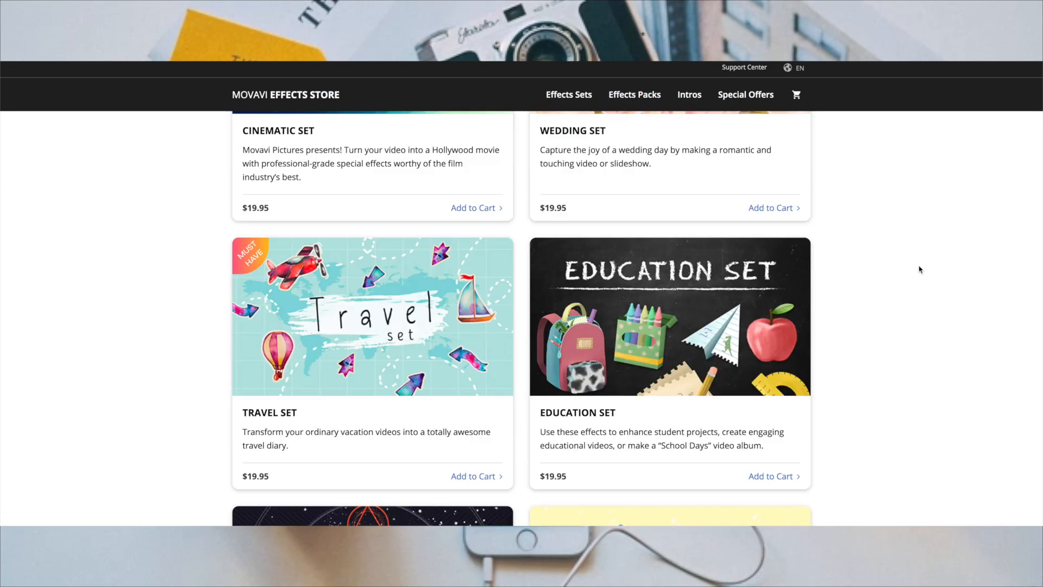
pyautogui.scroll(-7, 919, 267)
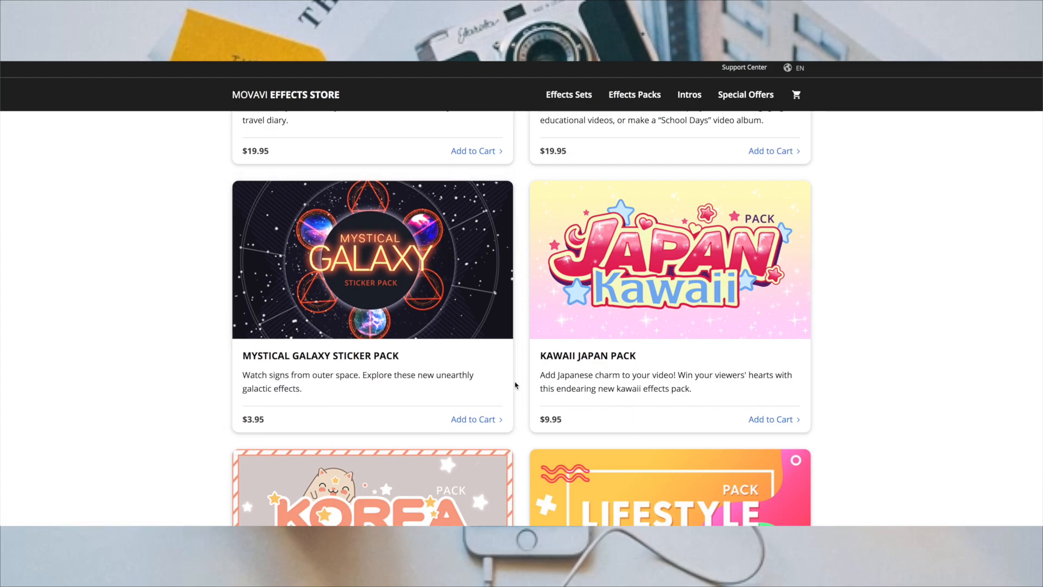
pyautogui.scroll(7, 516, 385)
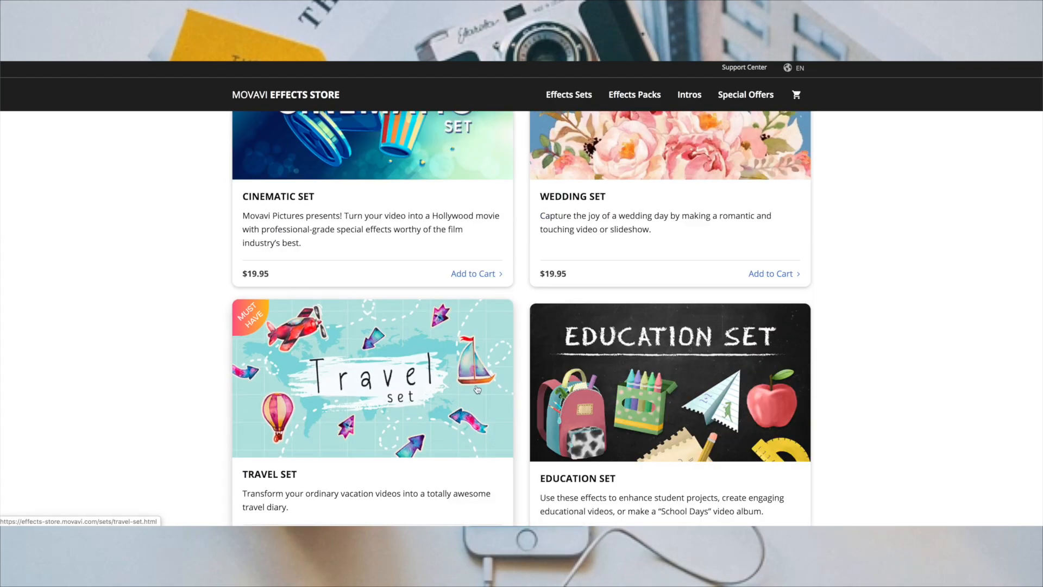
pyautogui.scroll(5, 830, 125)
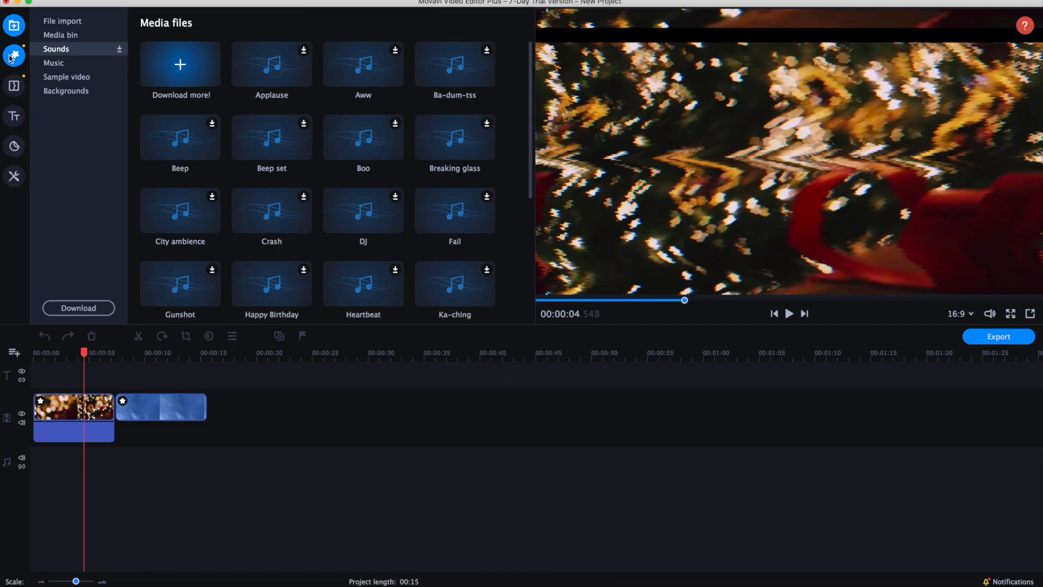
pyautogui.click(14, 55)
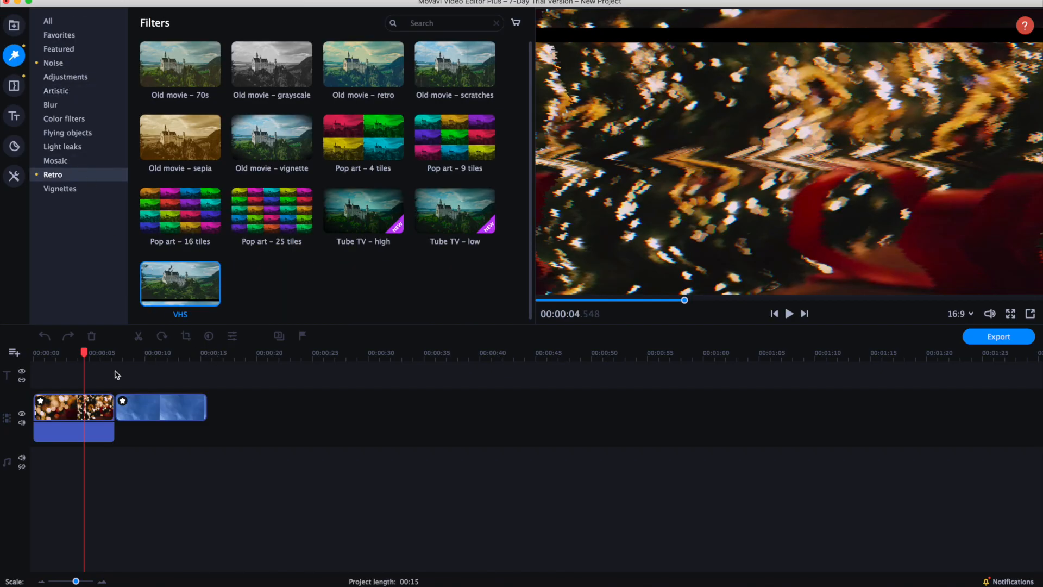